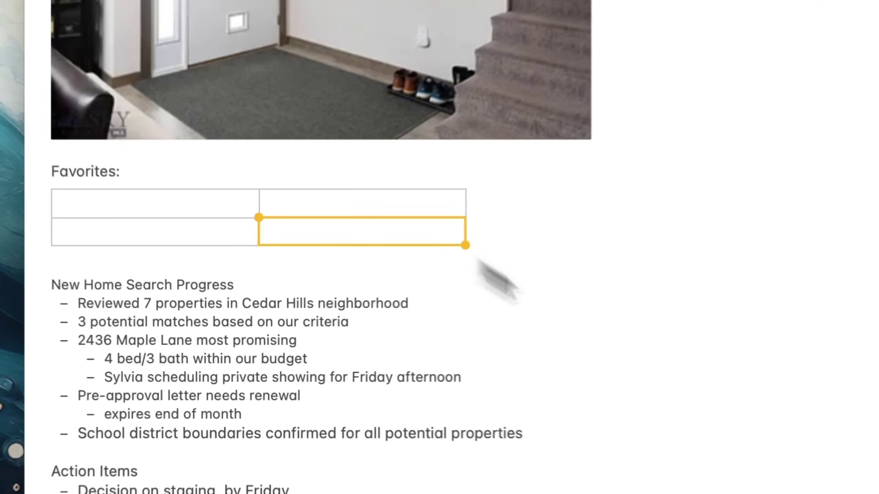
# Share the voice reflection to Tana and view it in the Weekly reflection table.
pyautogui.click(449, 249)
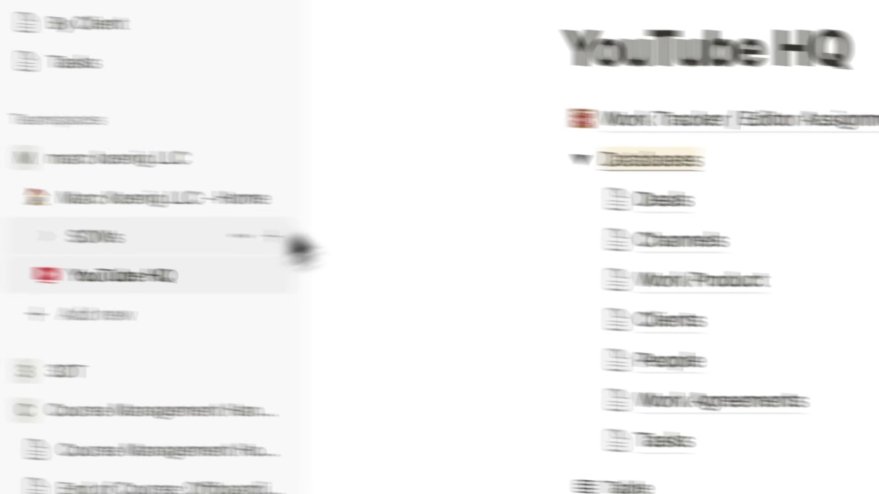
pyautogui.click(47, 236)
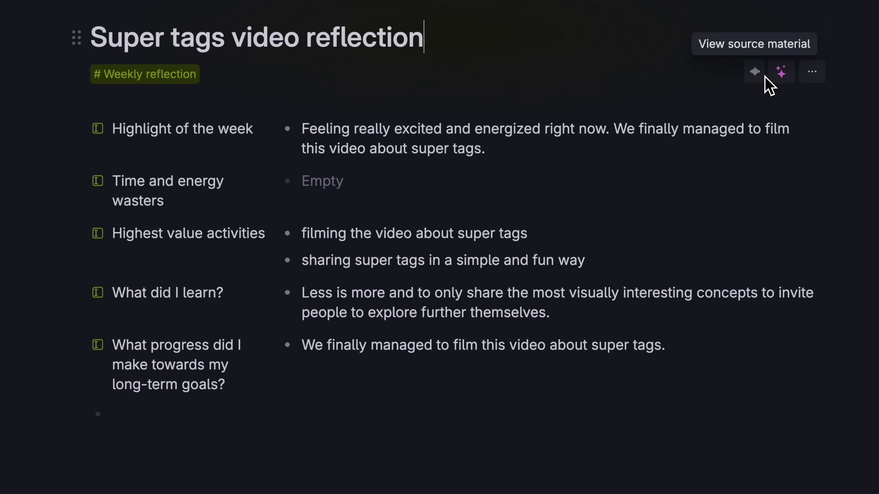
pyautogui.click(764, 77)
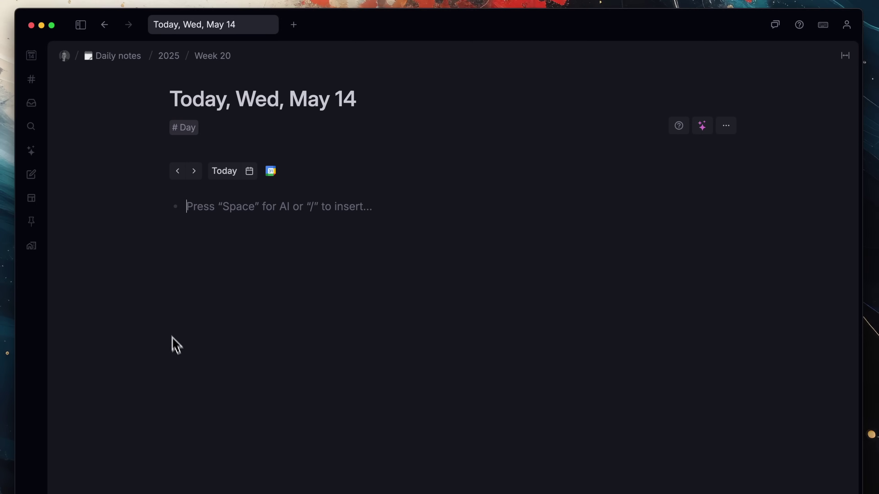
# Start a new page titled 'Launch', then return to today's daily note.
pyautogui.click(32, 174)
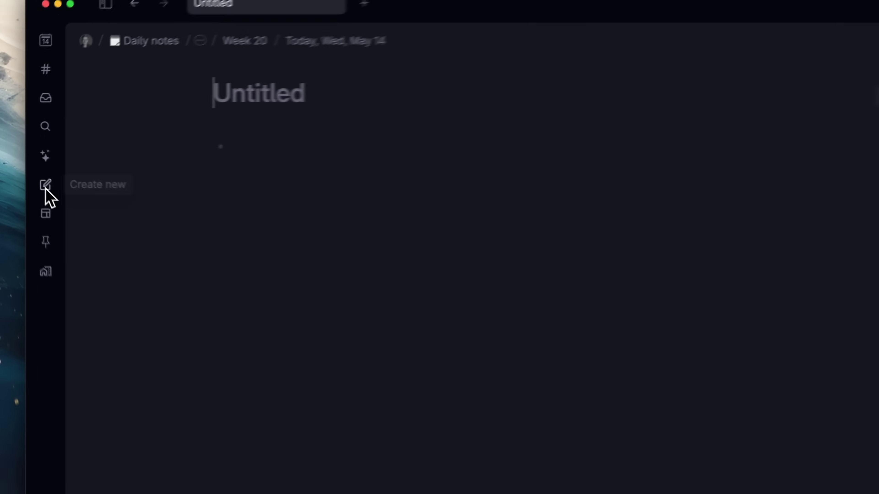
pyautogui.write('Launch new feature')
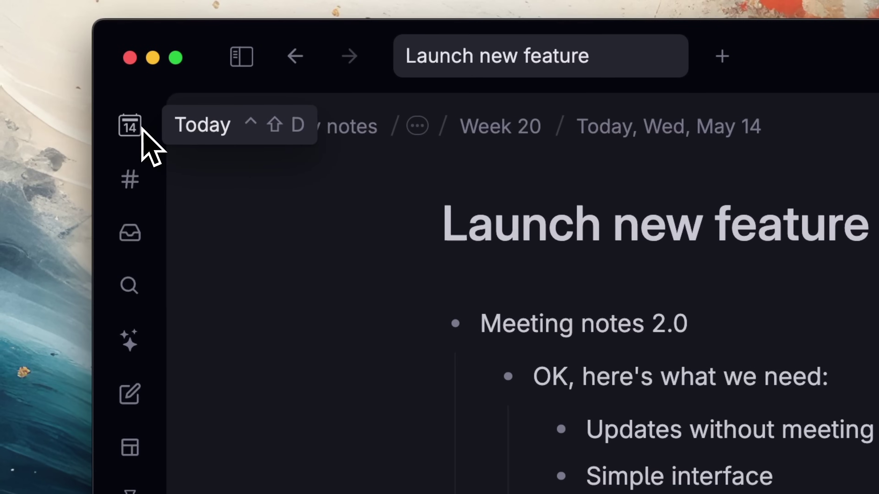
pyautogui.click(32, 56)
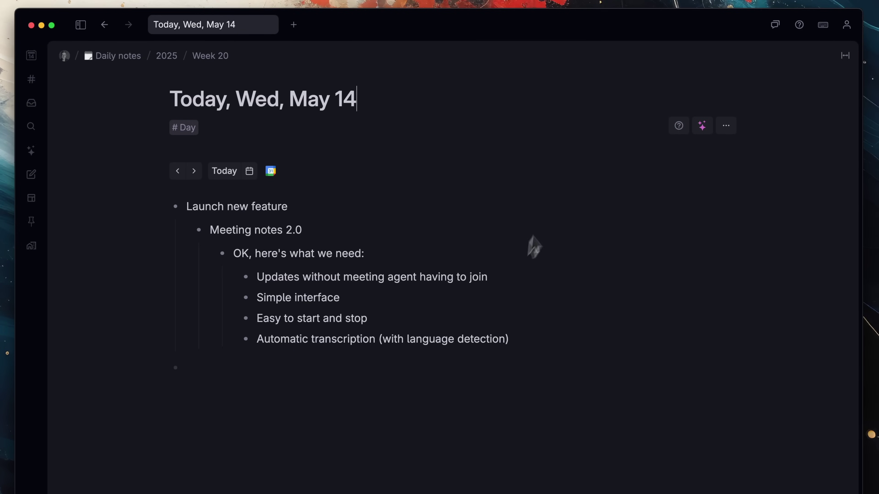
# Tag 'Meeting notes 2.0' with #project idea and open that tag's page.
pyautogui.click(302, 230)
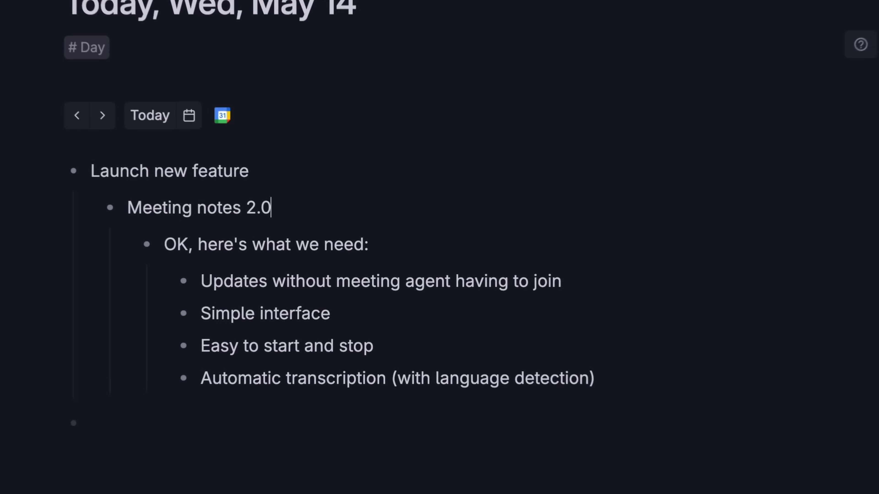
pyautogui.write('#project')
pyautogui.press('Down')
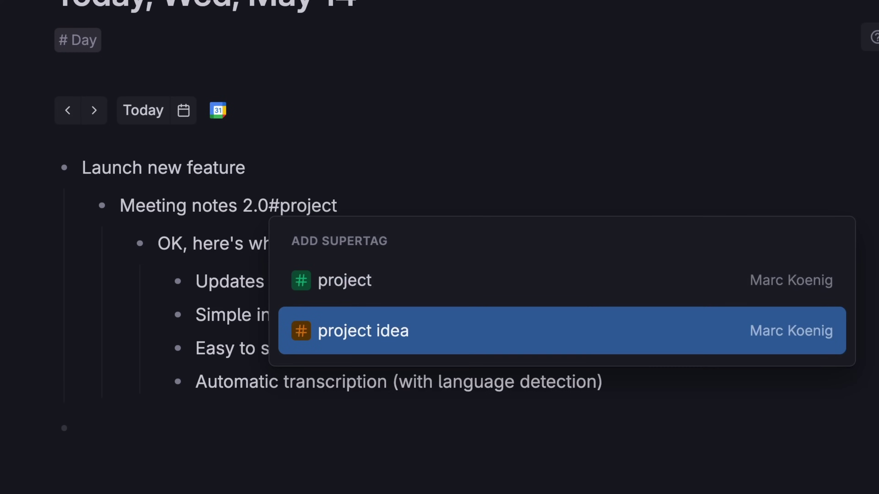
pyautogui.press('Return')
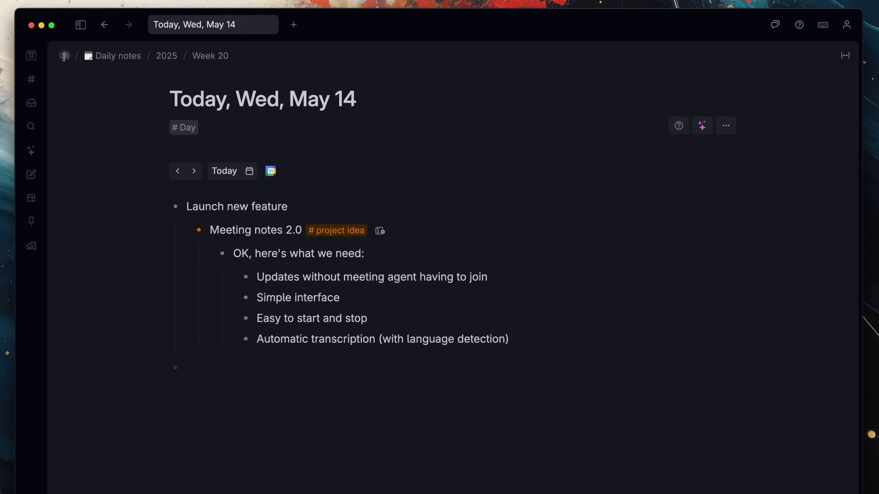
pyautogui.click(352, 231)
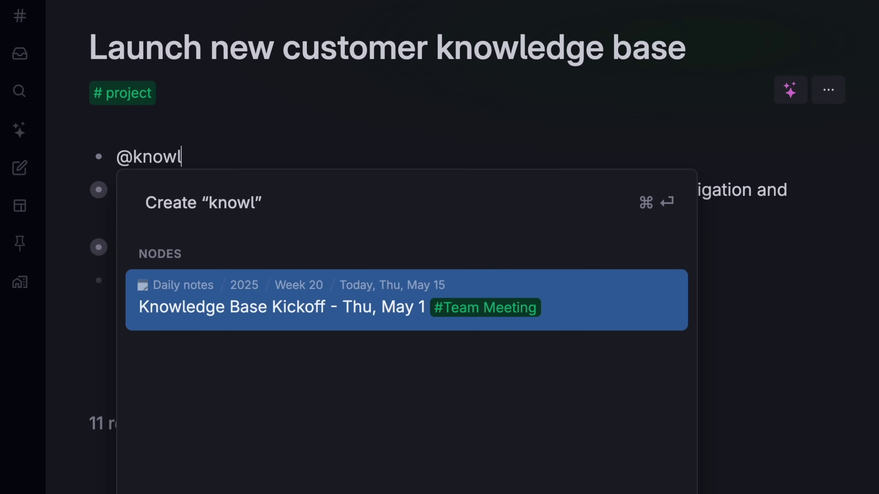
# Reference the Knowledge Base Kickoff meeting, add 'Q2 2025' to its title, and add an action item.
pyautogui.press('Return')
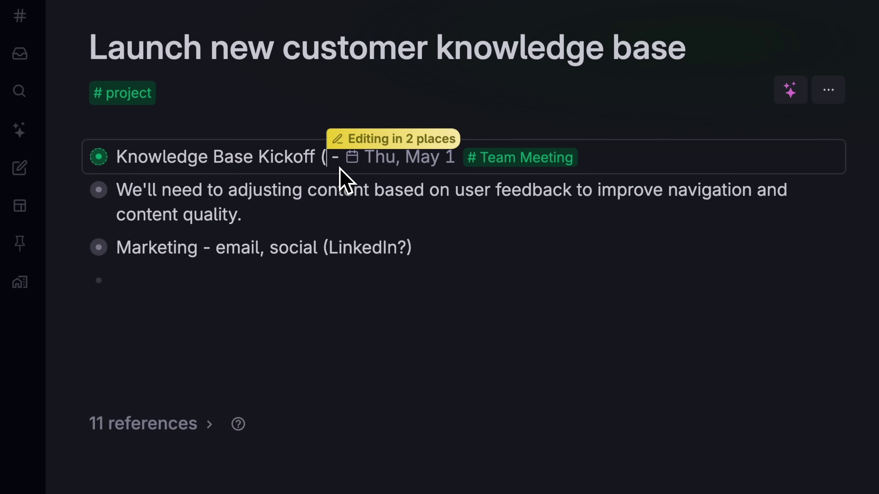
pyautogui.write('Q2 2025')
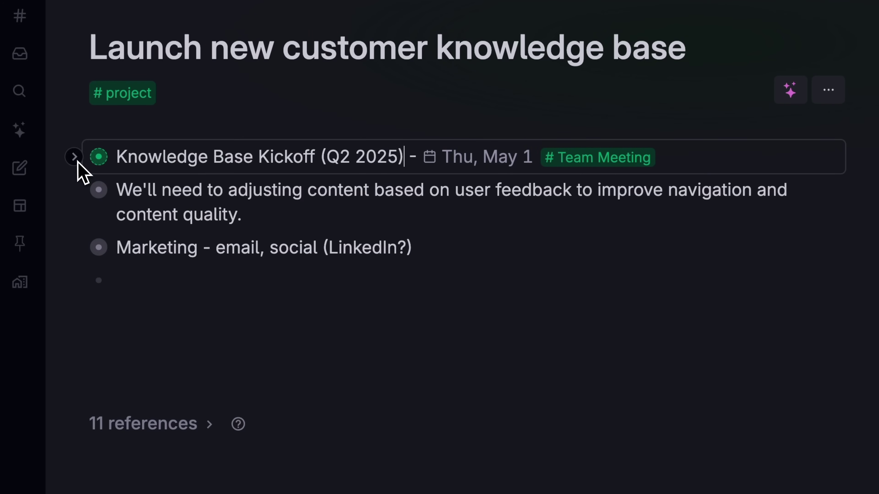
pyautogui.click(74, 157)
pyautogui.scroll(-1, 244, 275)
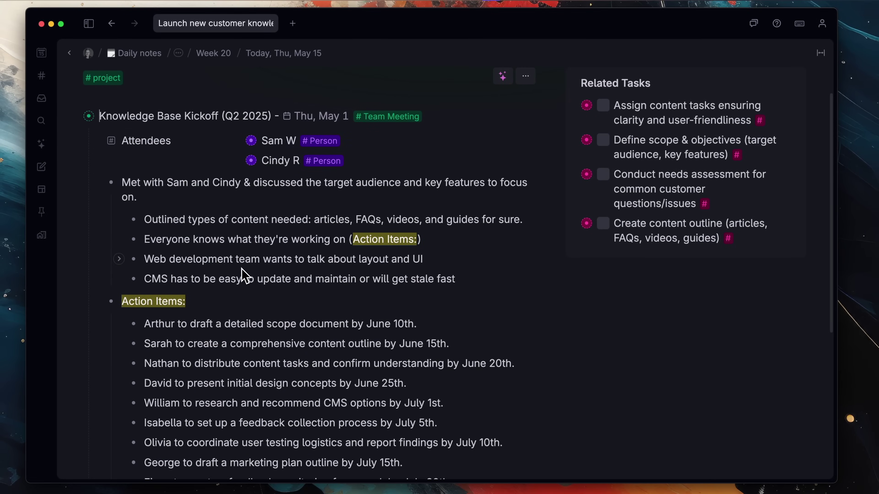
pyautogui.press('Return')
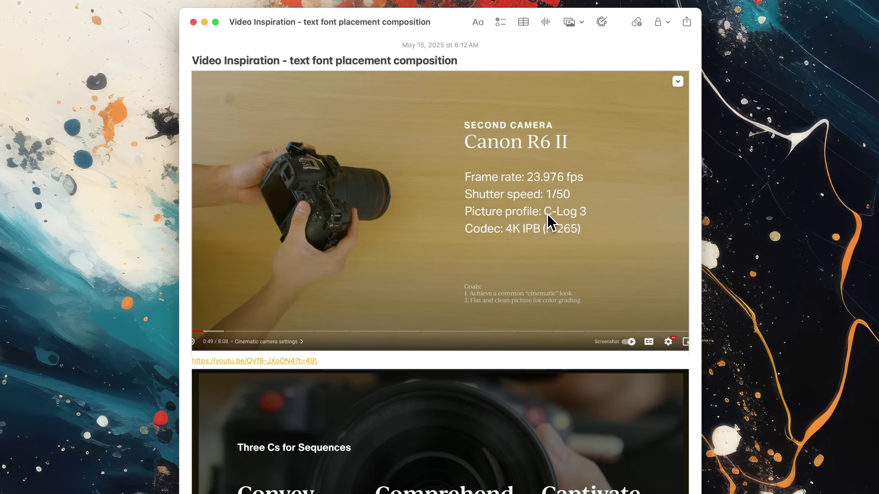
pyautogui.scroll(-20, 548, 221)
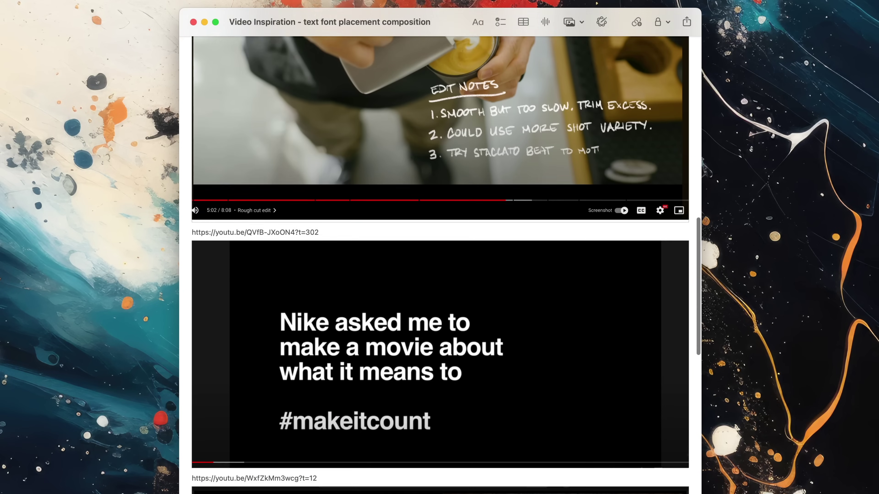
pyautogui.scroll(-15, 440, 265)
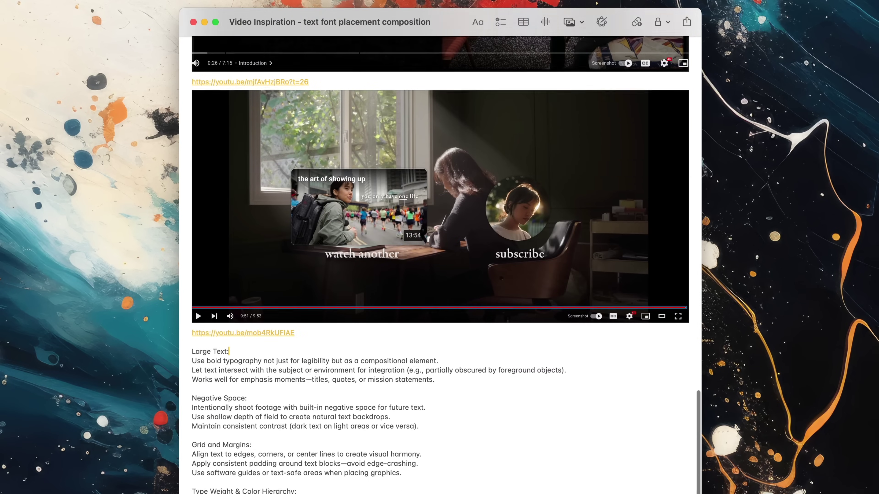
pyautogui.scroll(-5, 440, 265)
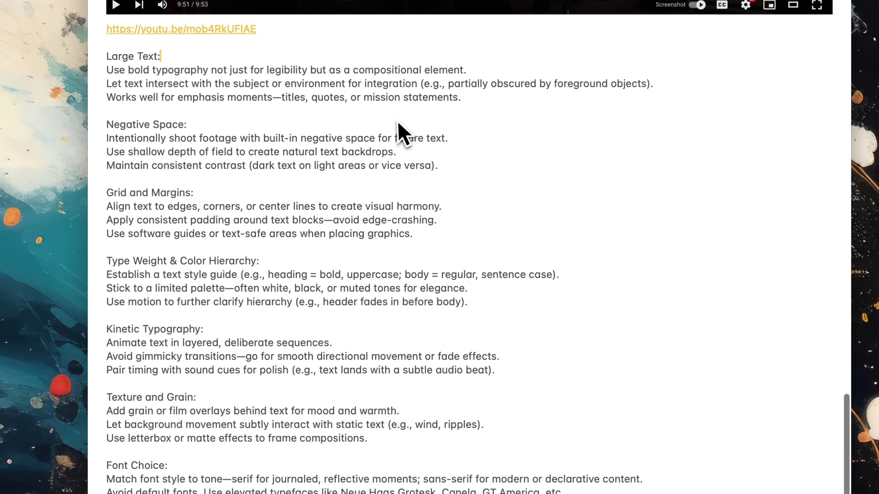
pyautogui.scroll(-3, 265, 280)
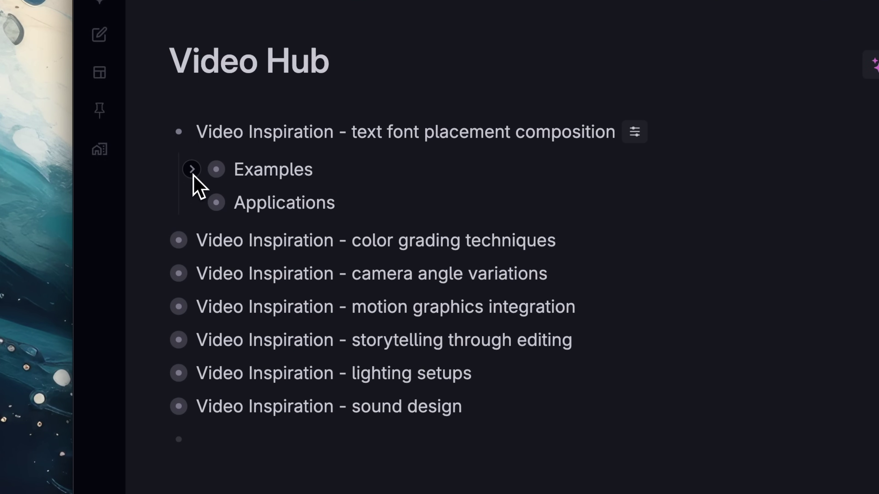
pyautogui.click(193, 171)
pyautogui.click(193, 170)
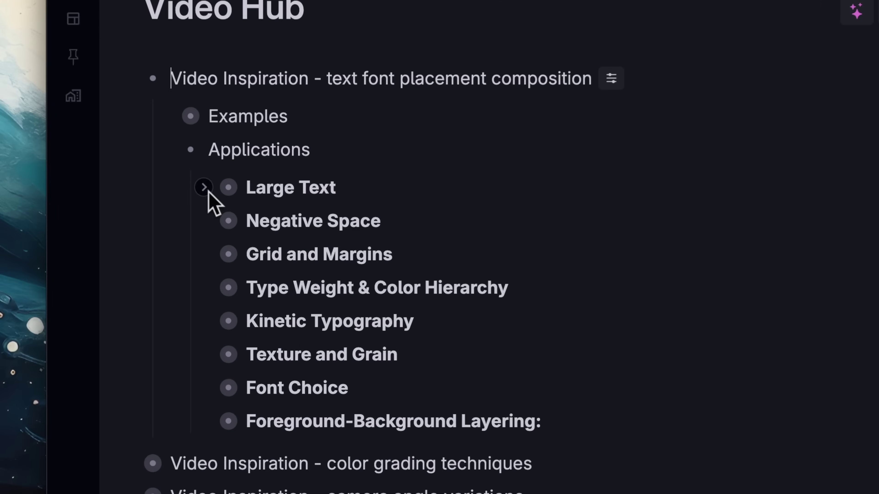
pyautogui.click(229, 265)
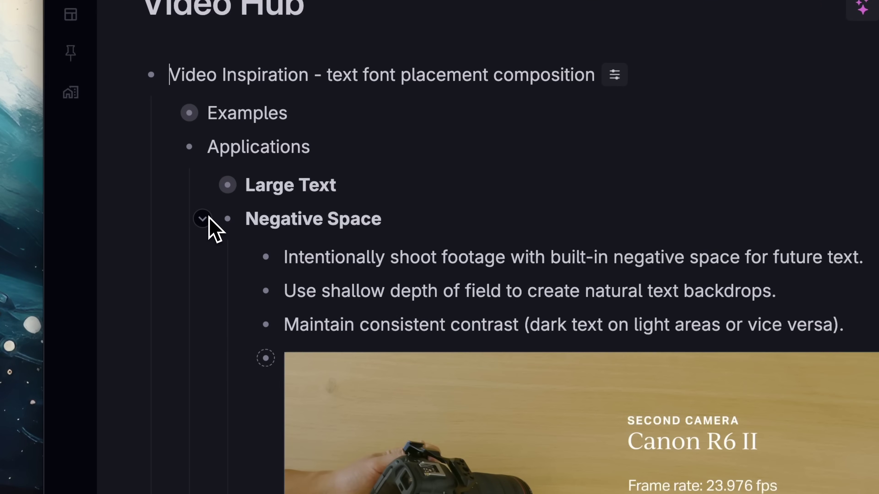
pyautogui.scroll(-1, 365, 316)
pyautogui.scroll(-3, 379, 258)
pyautogui.scroll(1, 421, 270)
pyautogui.click(165, 55)
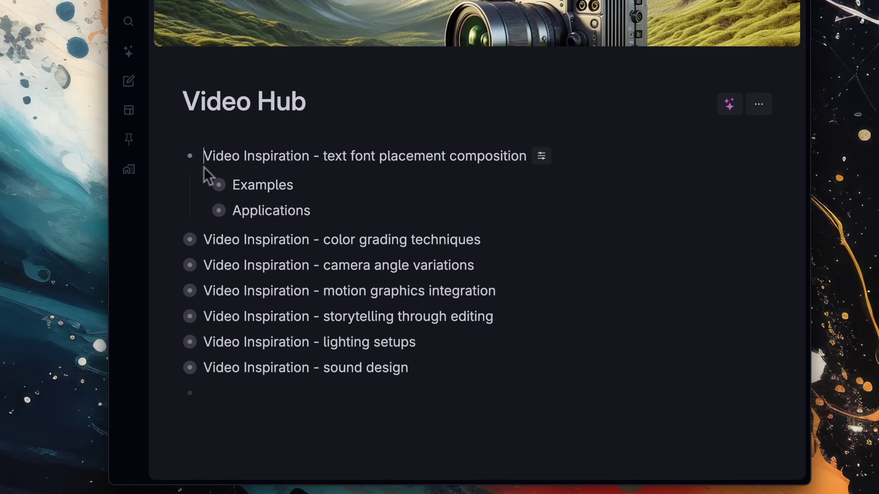
pyautogui.click(206, 175)
pyautogui.scroll(-8, 443, 261)
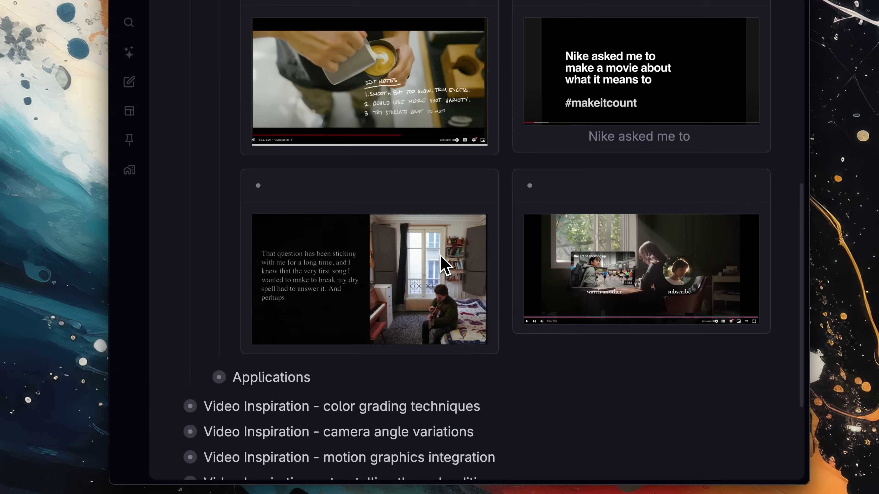
pyautogui.scroll(10, 444, 261)
pyautogui.click(206, 244)
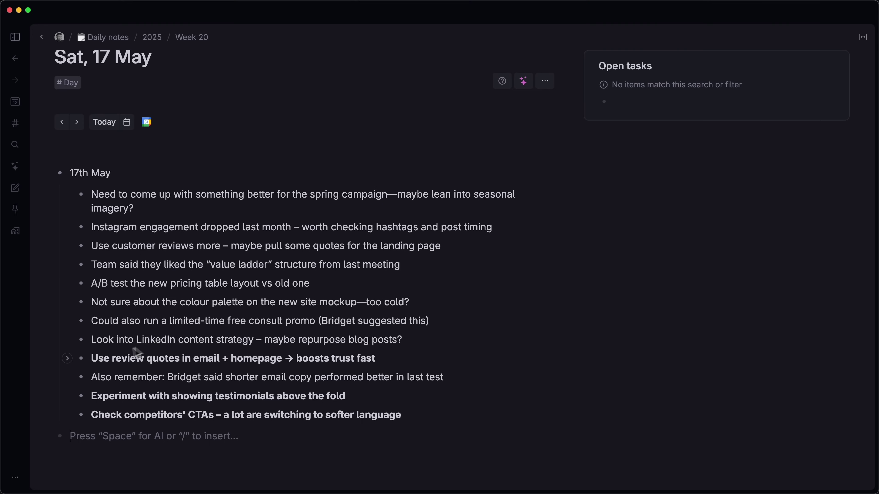
# Copy a link to the review-quotes bullet and mark that idea with a pin emoji.
pyautogui.rightClick(81, 358)
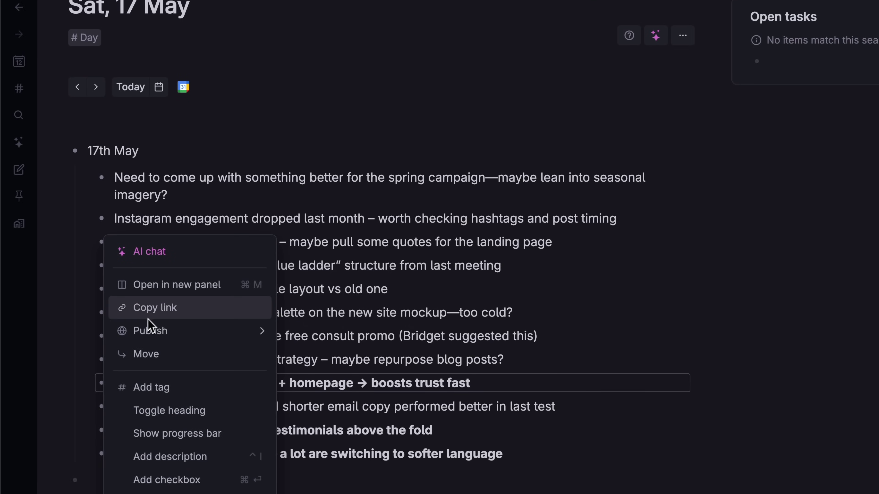
pyautogui.click(150, 315)
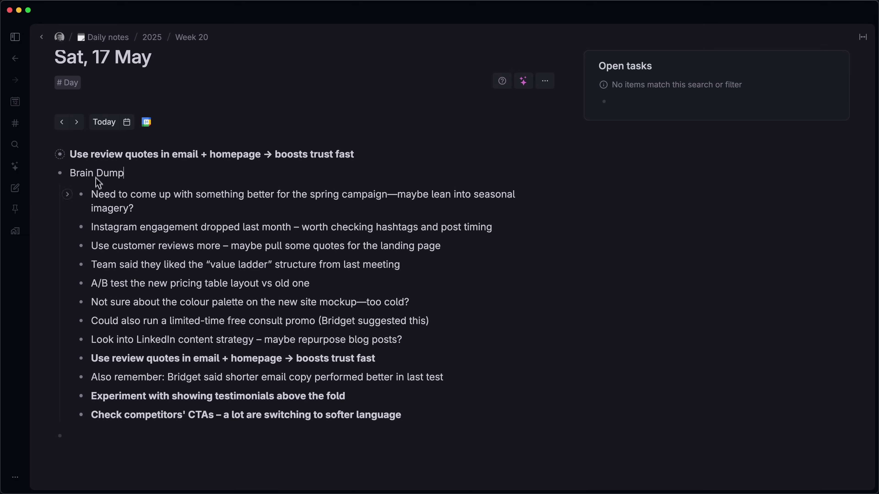
pyautogui.click(93, 360)
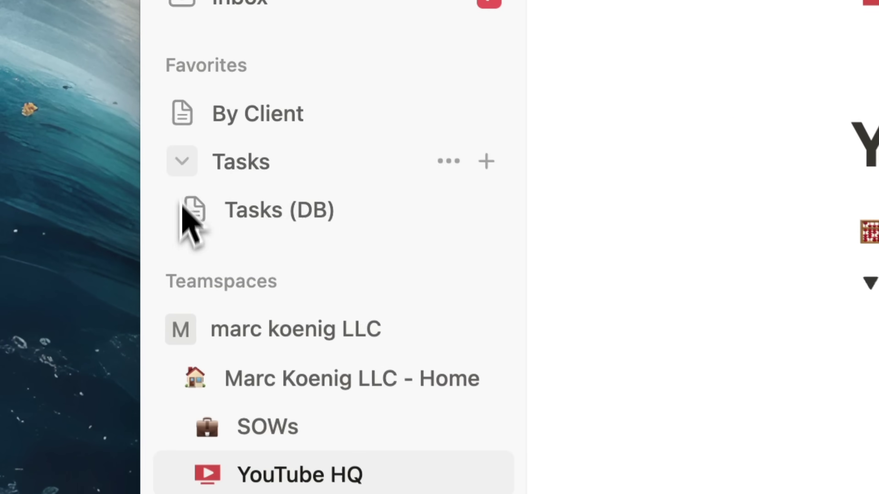
# Add a '1-on-1 meeting' bullet, applying and then removing the #Meeting tag.
pyautogui.click(208, 214)
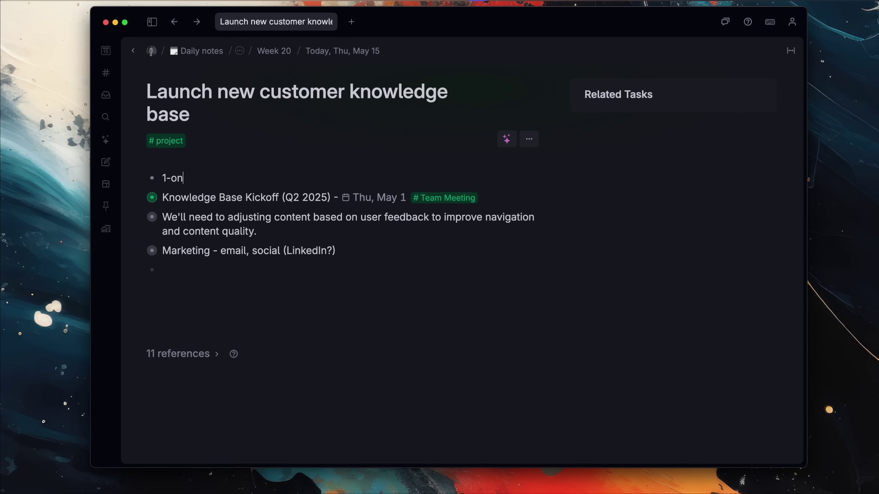
pyautogui.write('-1 meeting')
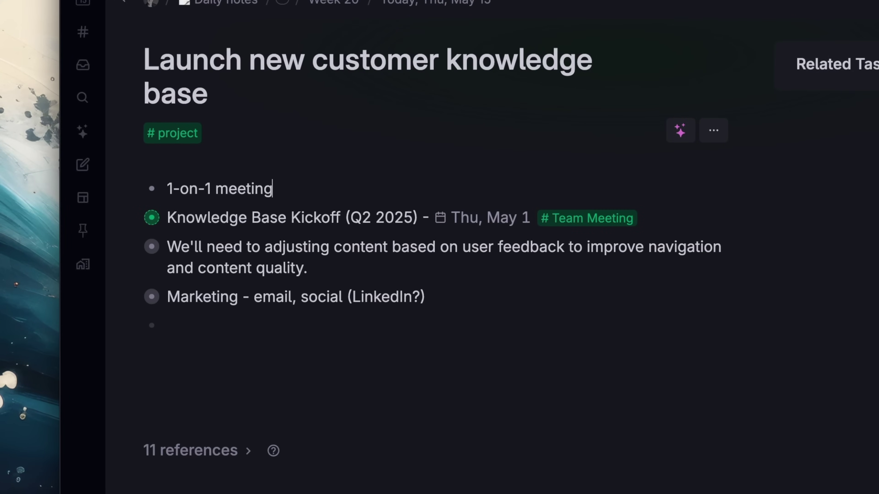
pyautogui.write(' #mee')
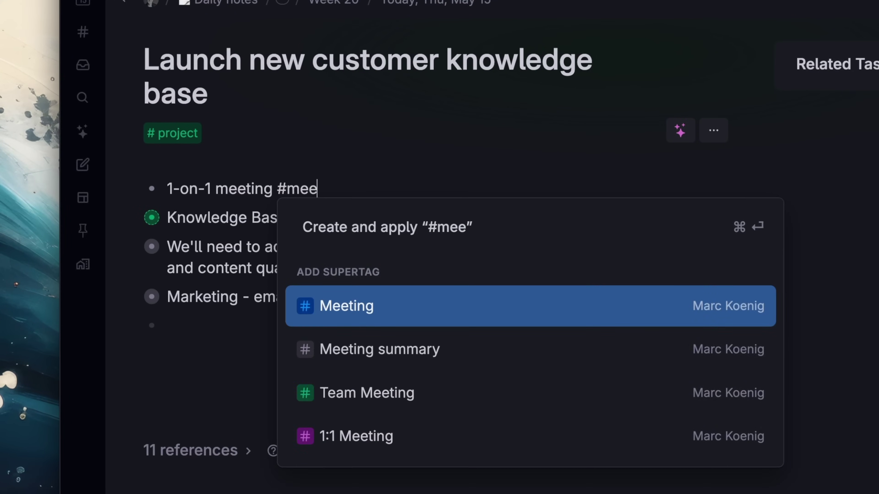
pyautogui.press('Return')
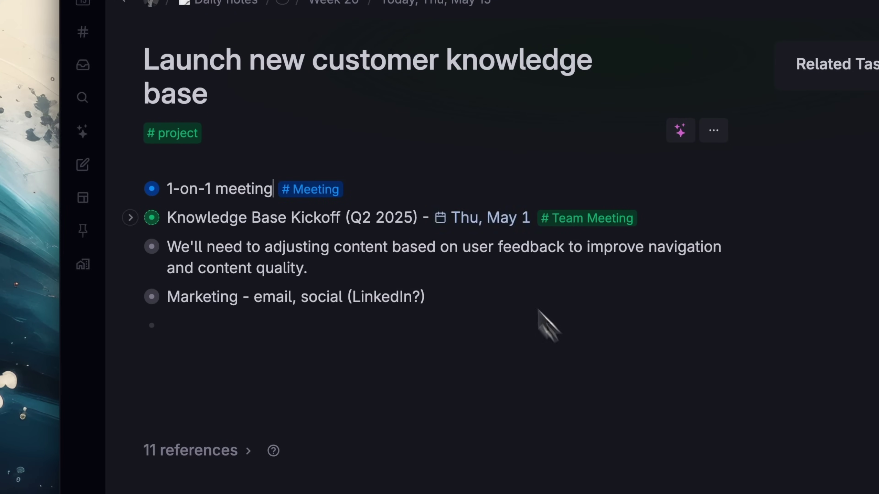
pyautogui.click(316, 191)
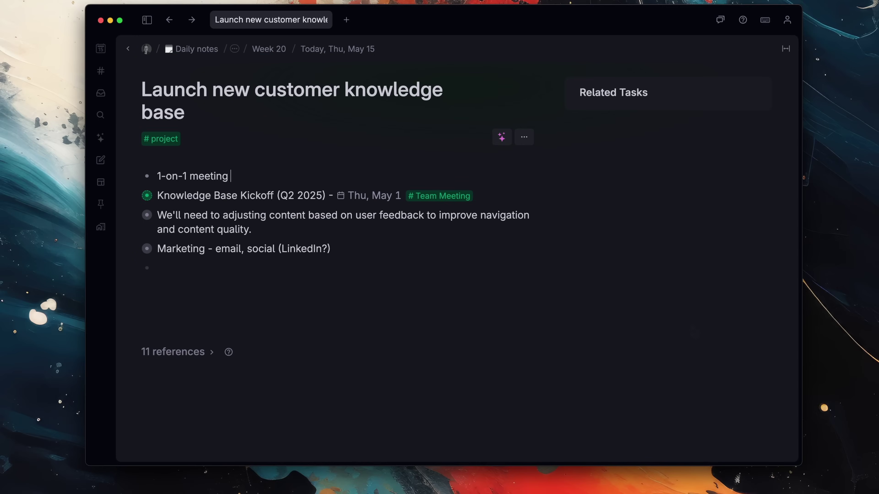
# Create a new #breakfast meeting supertag and apply it to the bullet.
pyautogui.write('#')
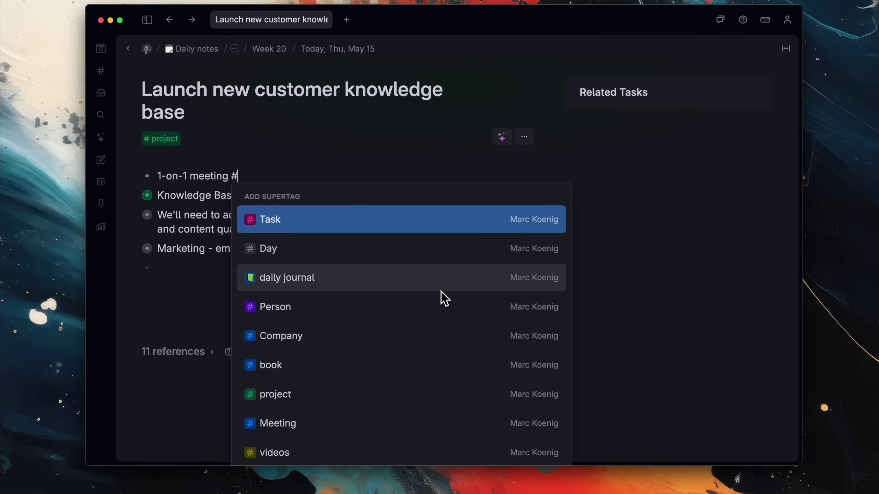
pyautogui.write('meeting')
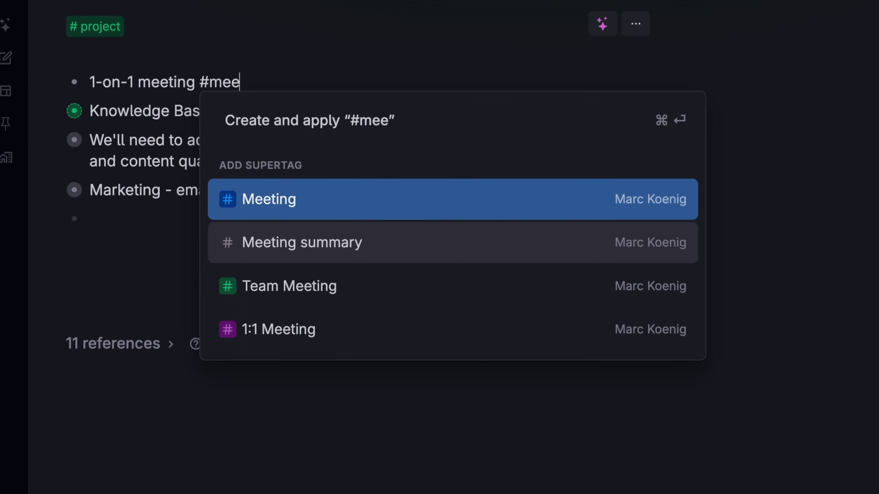
pyautogui.press('BackSpace')
pyautogui.press('BackSpace')
pyautogui.press('BackSpace')
pyautogui.press('BackSpace')
pyautogui.press('BackSpace')
pyautogui.press('BackSpace')
pyautogui.press('BackSpace')
pyautogui.write('breakfast meeting')
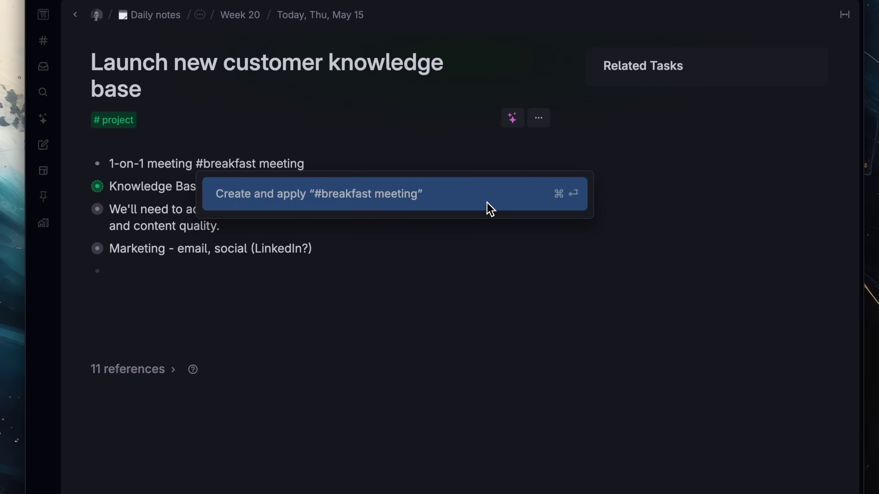
pyautogui.click(487, 206)
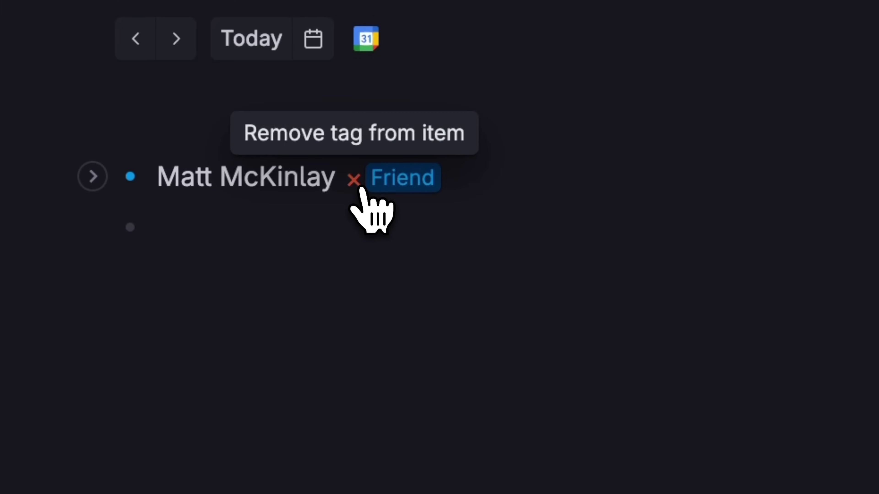
# Remove the Friend tag from the person entry and apply #Coworker and #Person.
pyautogui.click(353, 179)
pyautogui.write('#cow')
pyautogui.press('Return')
pyautogui.write('#pers')
pyautogui.press('Return')
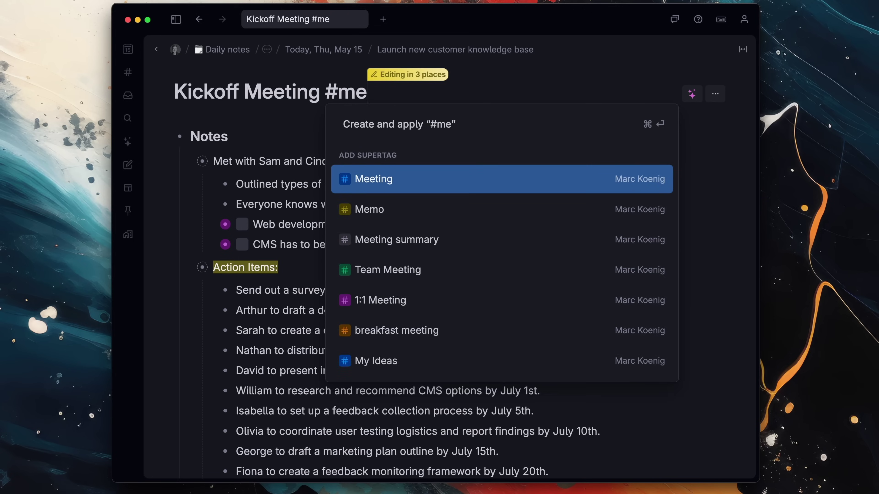
# Apply #Meeting to the Kickoff Meeting note, revealing its Date and attendee fields.
pyautogui.press('Return')
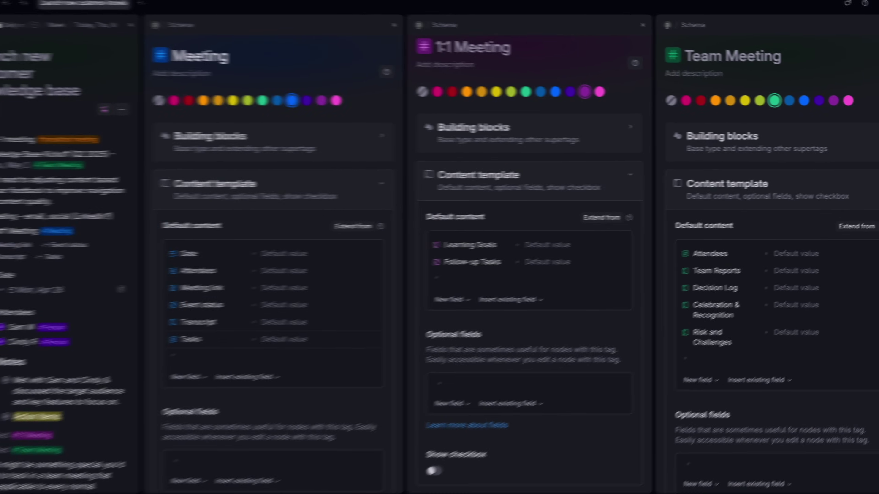
# Add Date, Attendees, Meeting link, Event status and Transcript fields to the 1:1 Meeting template.
pyautogui.write('Date')
pyautogui.press('Return')
pyautogui.write('Attendees')
pyautogui.press('Return')
pyautogui.press('Escape')
pyautogui.write('Meeting link')
pyautogui.press('Return')
pyautogui.write('Event status')
# Add Date, Meeting link, Event status, Transcript and Task status fields to the Team Meeting template.
pyautogui.press('Return')
pyautogui.write('Transcript')
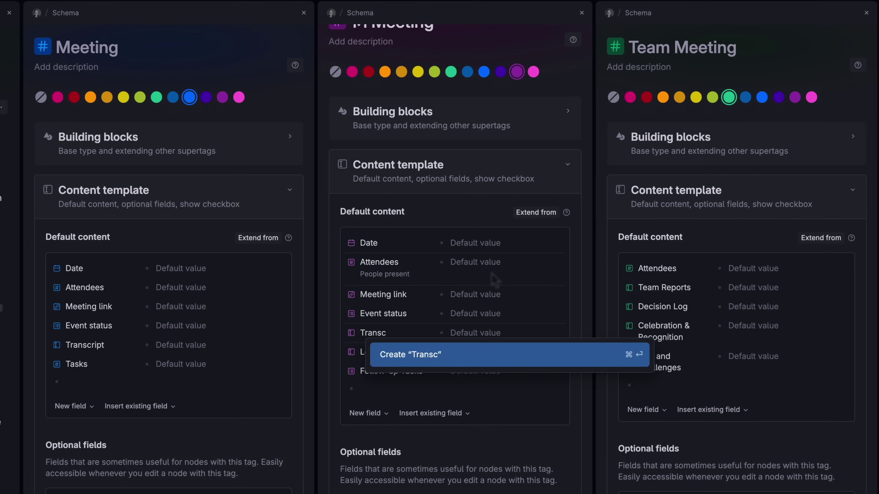
pyautogui.click(721, 270)
pyautogui.write('Date')
pyautogui.press('Return')
pyautogui.write('Meeting link')
pyautogui.press('Return')
pyautogui.write('Event status')
pyautogui.press('Return')
pyautogui.write('Transcript')
pyautogui.press('Return')
pyautogui.write('Task status')
# Add a Tasks field to 1:1 Meeting and rename Team Meeting's Task status to Tasks.
pyautogui.click(367, 388)
pyautogui.write('Tasks')
pyautogui.click(680, 338)
pyautogui.press('BackSpace')
pyautogui.press('BackSpace')
pyautogui.press('BackSpace')
pyautogui.press('BackSpace')
pyautogui.press('BackSpace')
pyautogui.press('BackSpace')
pyautogui.press('BackSpace')
pyautogui.write('s')
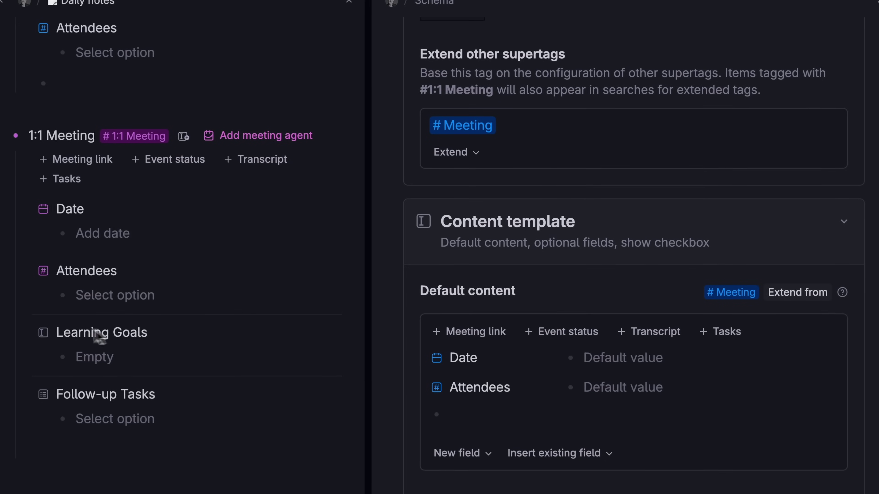
# Drag Learning Goals and Follow-up Tasks into 1:1 Meeting; rename Tasks to Task List, delete Event status.
pyautogui.moveTo(48, 335); pyautogui.dragTo(463, 416)
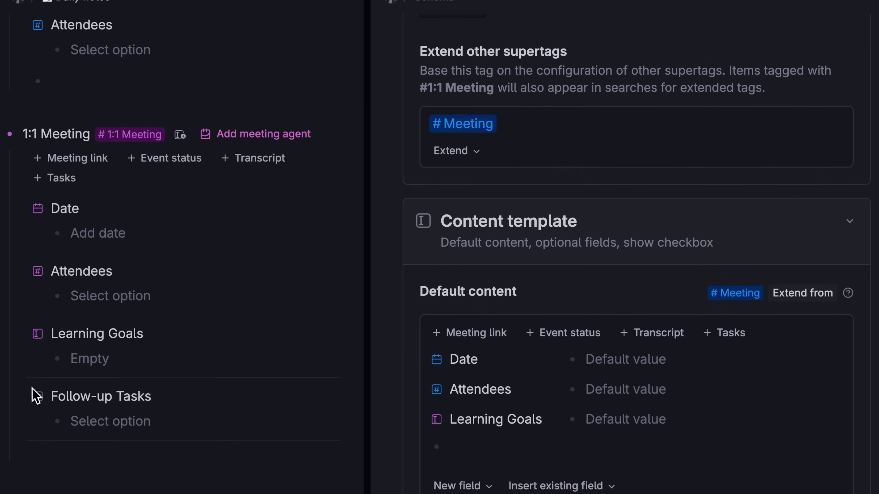
pyautogui.moveTo(45, 398); pyautogui.dragTo(465, 440)
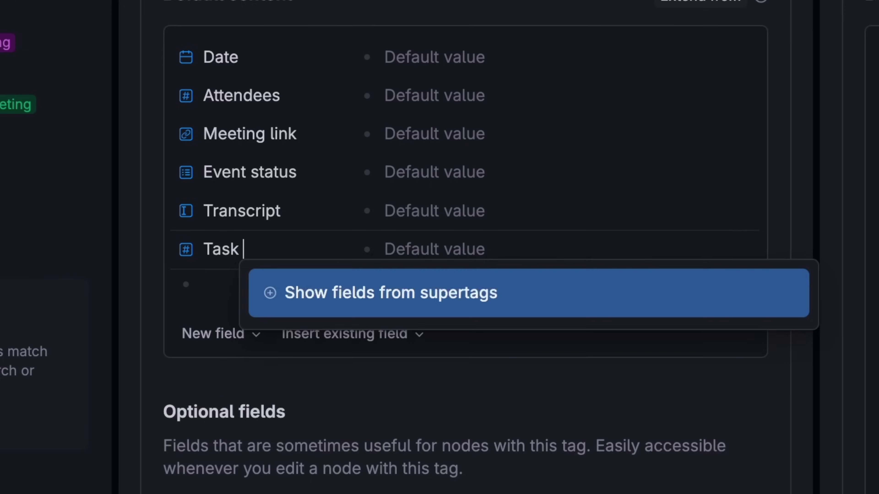
pyautogui.write('List')
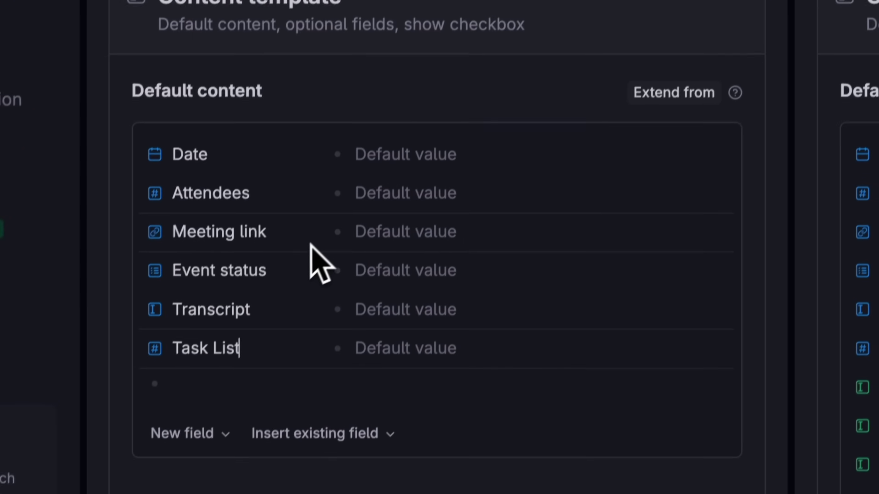
pyautogui.press('Up')
pyautogui.press('Up')
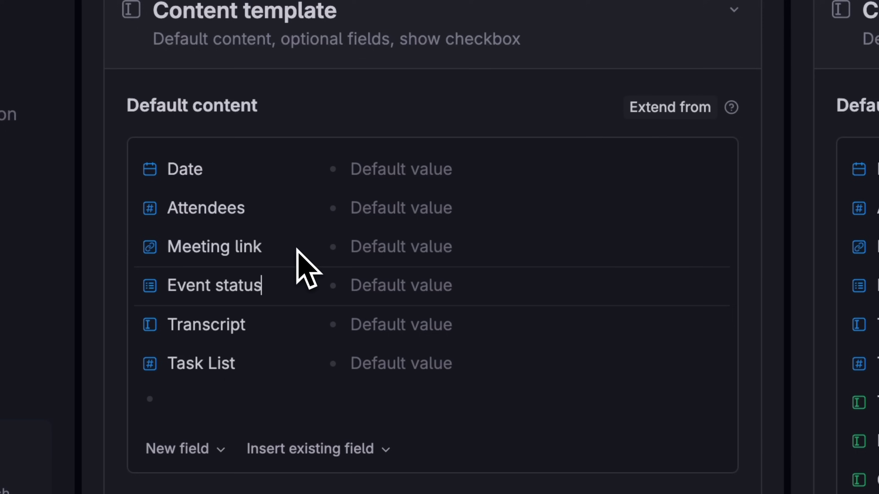
pyautogui.press('super+shift+BackSpace')
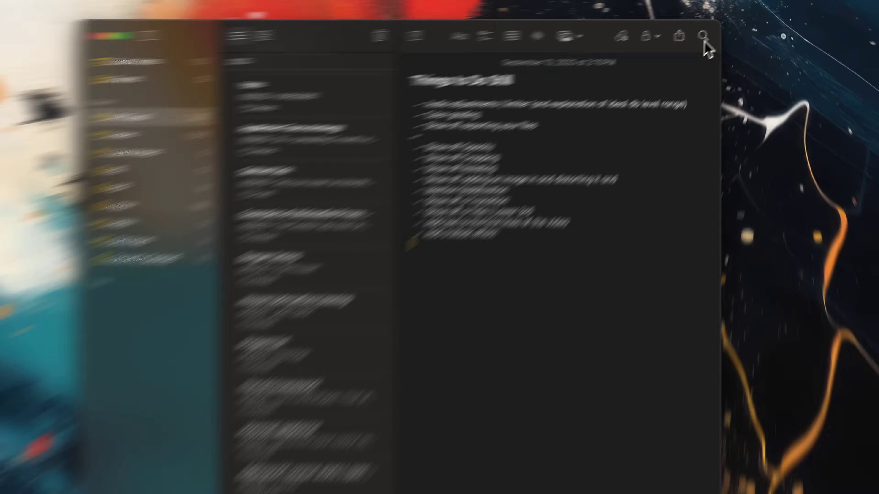
# Search Apple Notes for a named person's meeting, which returns no matching notes.
pyautogui.click(704, 39)
pyautogui.write('Sylvia Meeting')
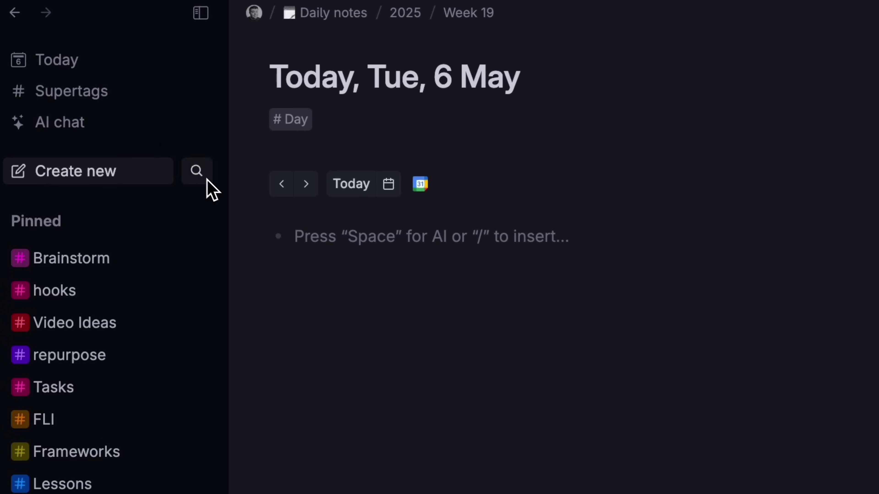
pyautogui.click(206, 179)
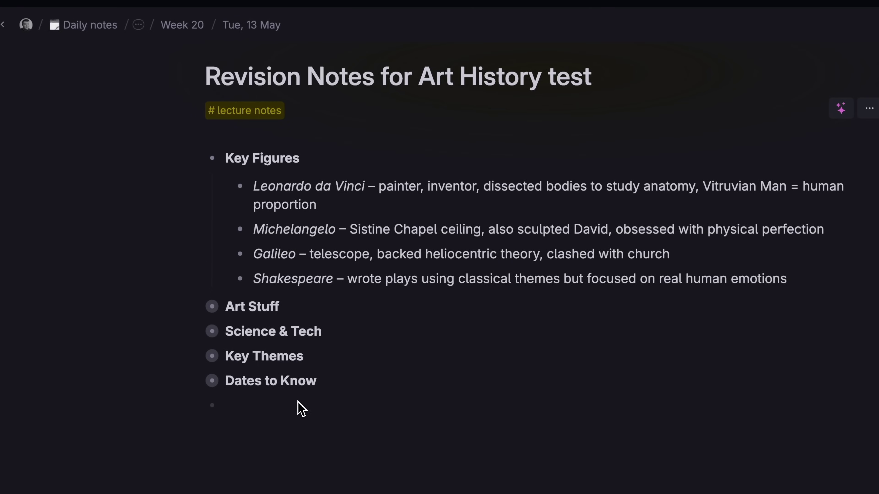
pyautogui.write('@today')
pyautogui.press('Return')
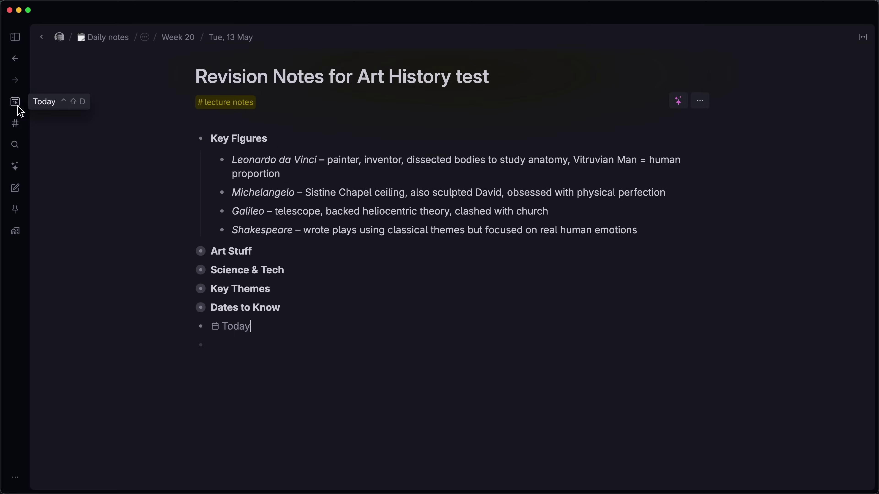
pyautogui.click(15, 104)
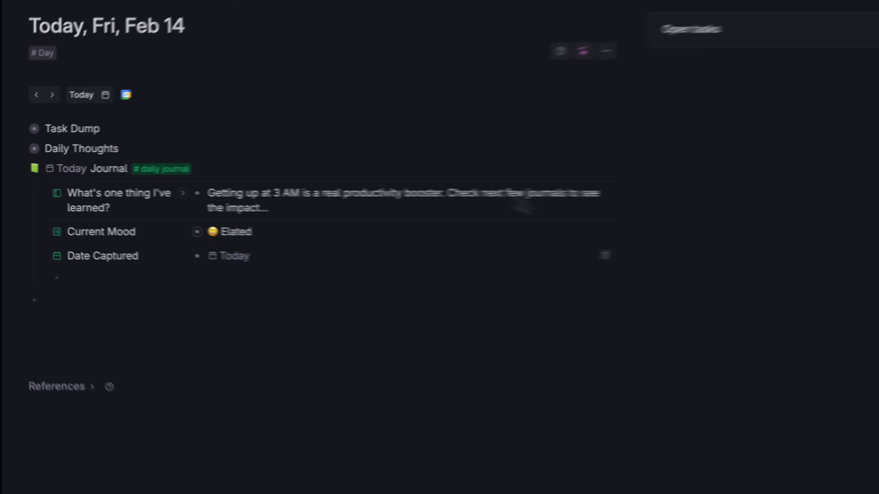
# Open the #daily journal table and sort it ascending by the Date Captured column.
pyautogui.click(183, 170)
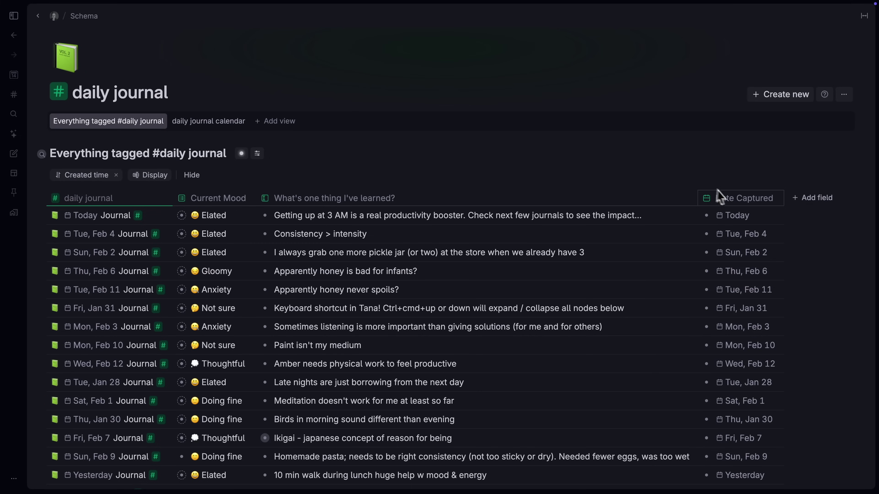
pyautogui.click(737, 200)
pyautogui.click(758, 302)
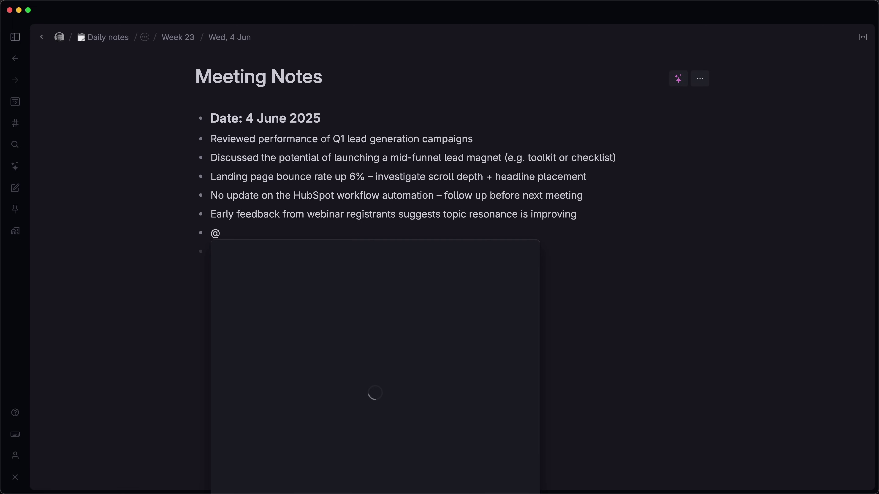
pyautogui.write('charlot')
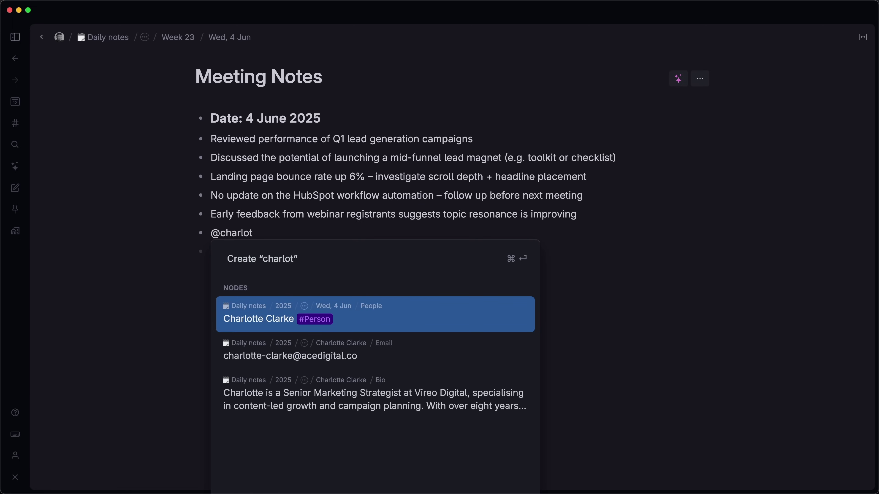
pyautogui.press('Return')
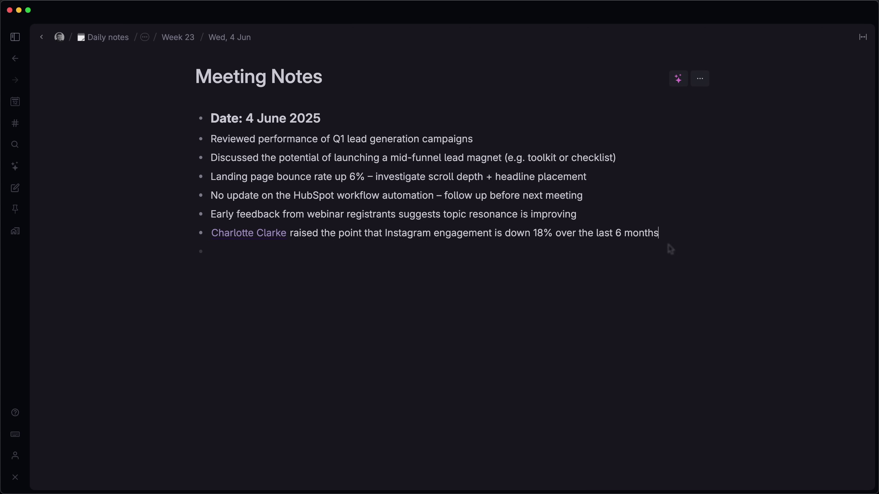
pyautogui.click(277, 233)
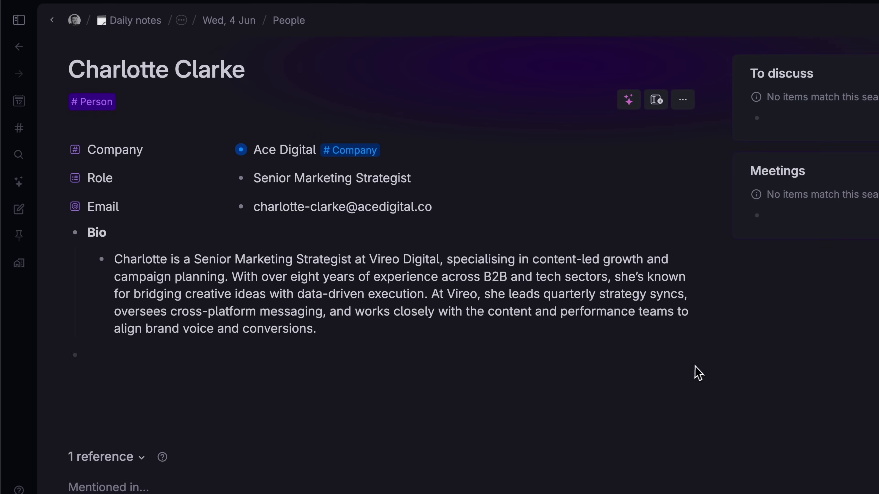
pyautogui.scroll(-5, 698, 373)
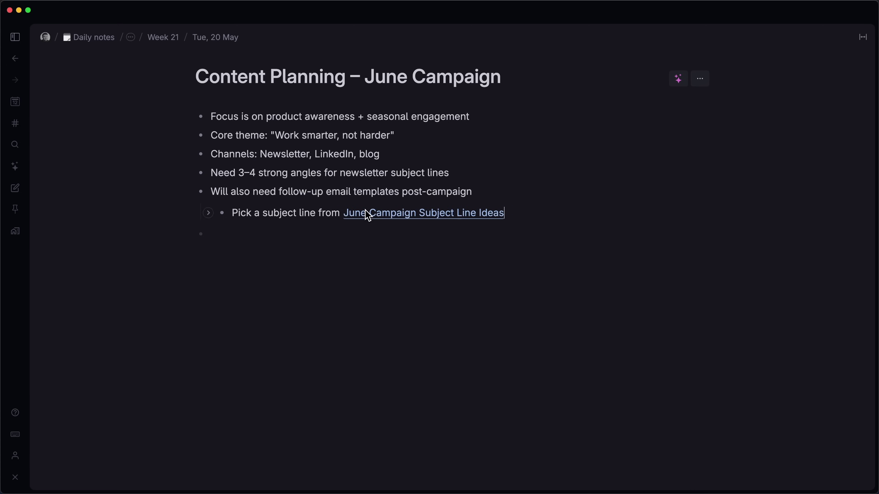
# Open June Campaign Subject Line Ideas in a side panel, add 'Stop doing it manually - here's the smarter way', collapse Concepts.
pyautogui.click(422, 215)
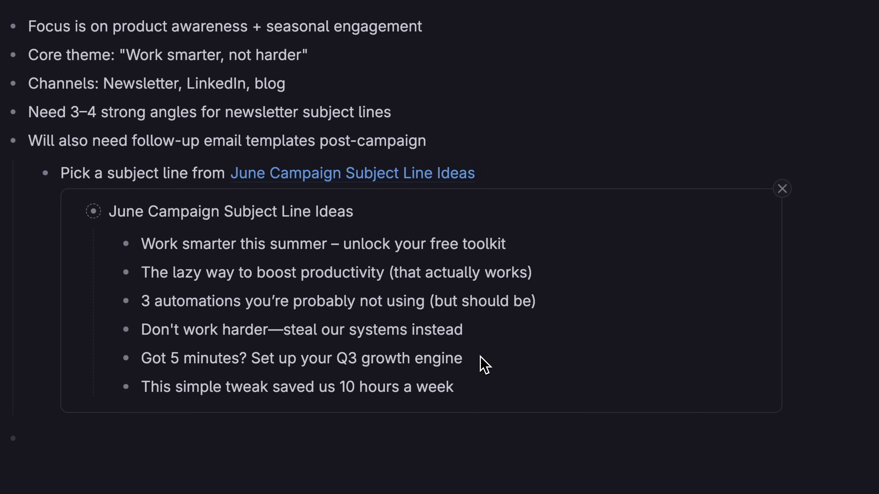
pyautogui.click(356, 175)
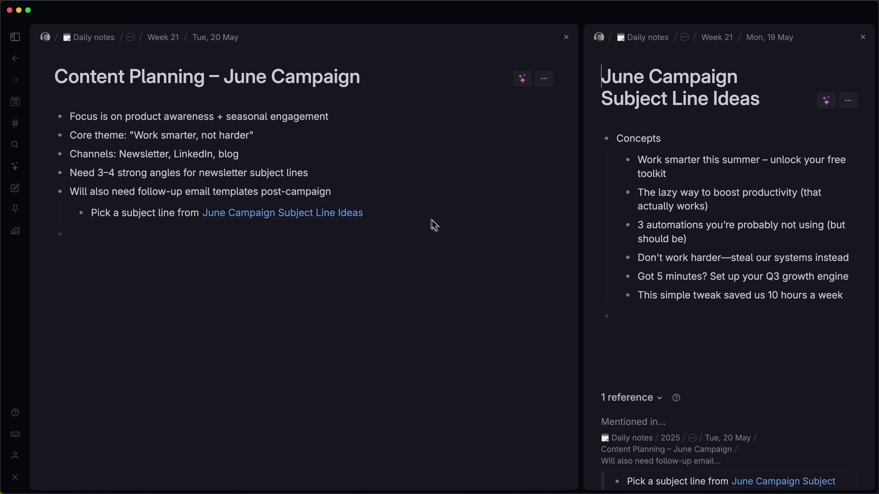
pyautogui.click(648, 308)
pyautogui.write("Stop doing it manually - here's the smarter way")
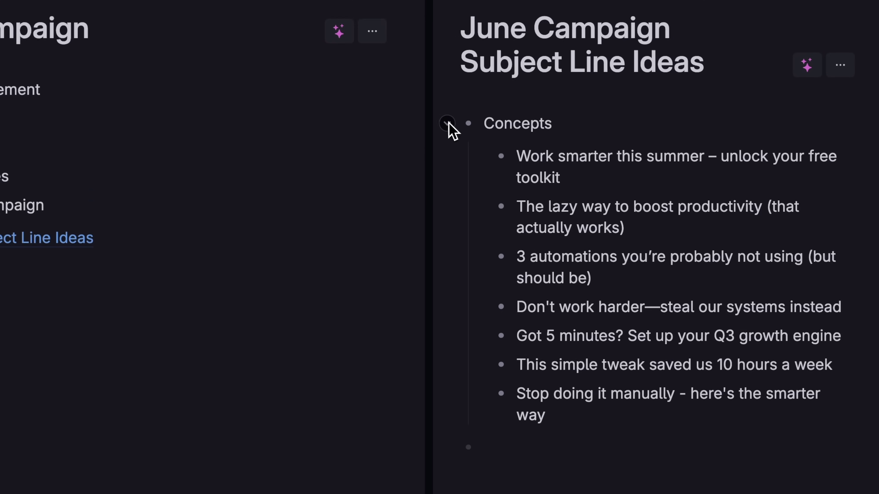
pyautogui.click(447, 79)
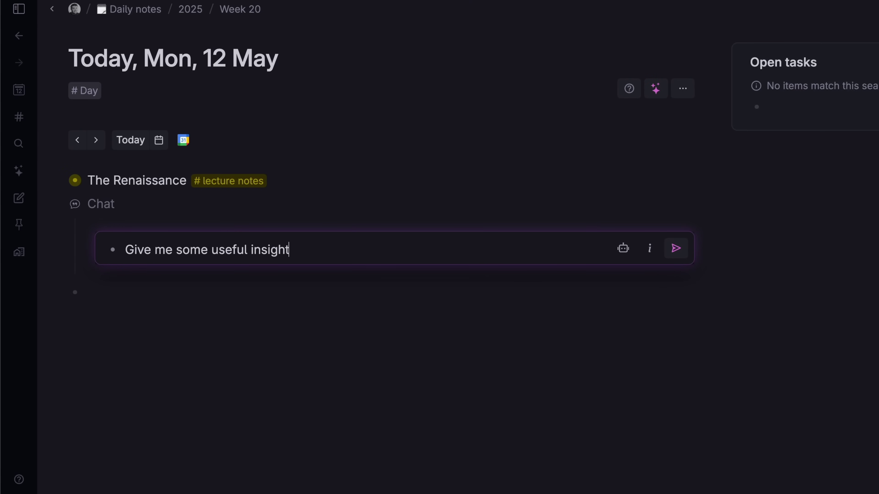
# Send the 'Give me some useful insight' prompt to the AI chat.
pyautogui.press('Return')
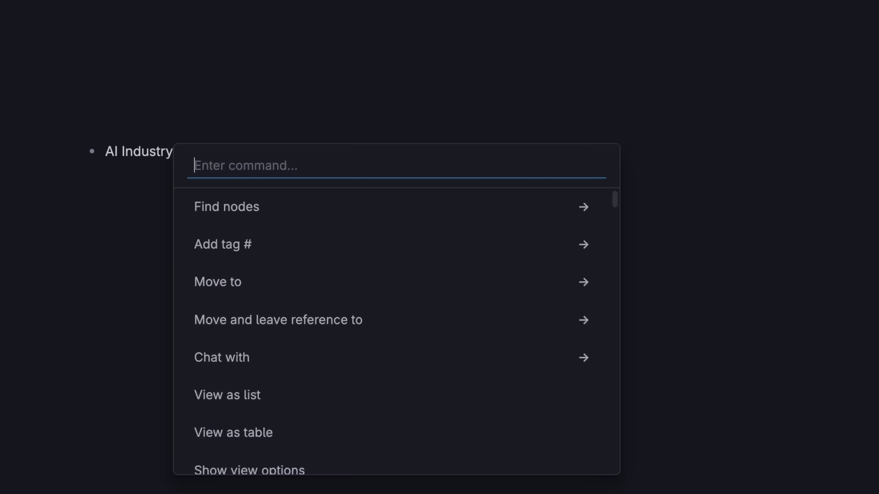
# Run Start live transcription from the command palette by searching 'live'.
pyautogui.write('live')
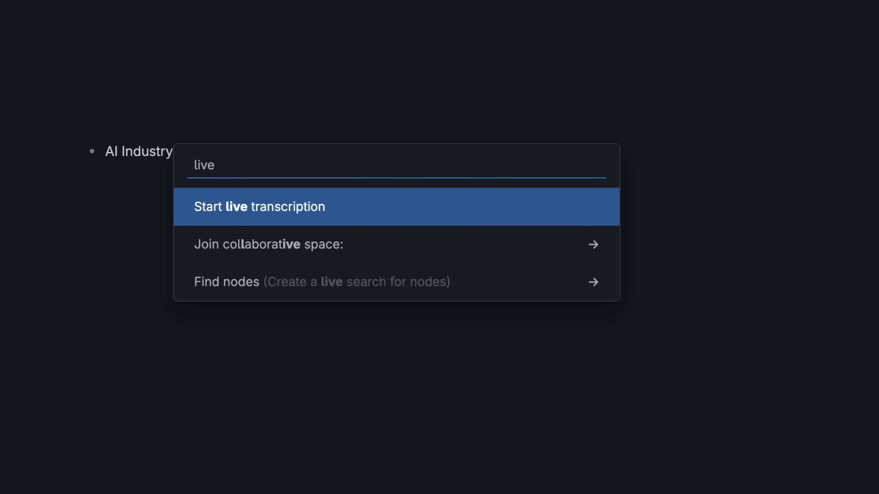
pyautogui.press('Return')
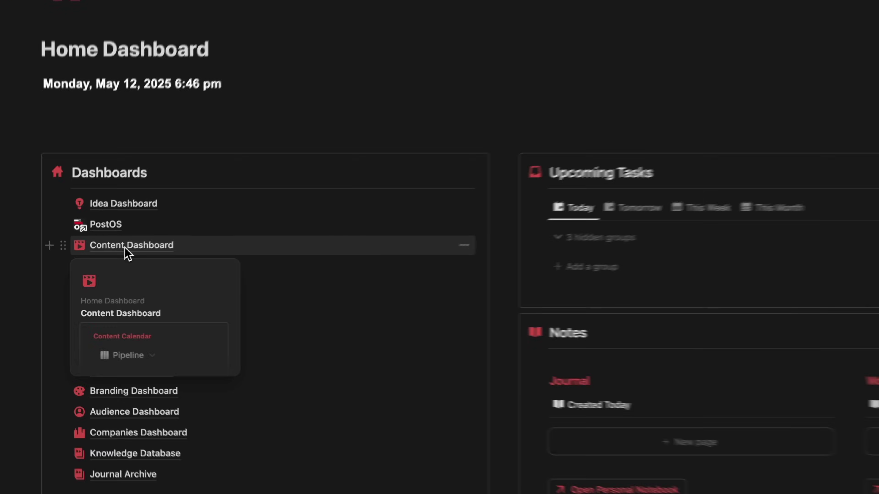
# Open Content Dashboard, side-peek The Science Behind Editing Rates, then search 'Favorite Cook'.
pyautogui.click(127, 261)
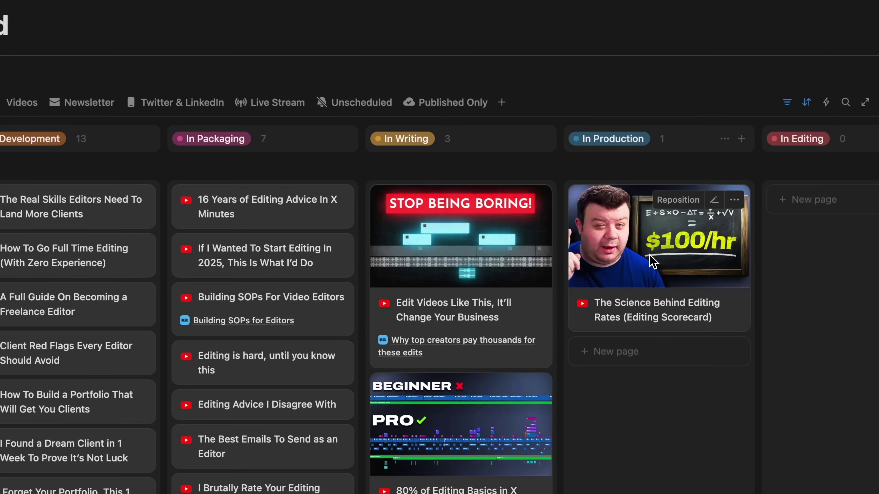
pyautogui.click(648, 257)
pyautogui.scroll(-15, 634, 288)
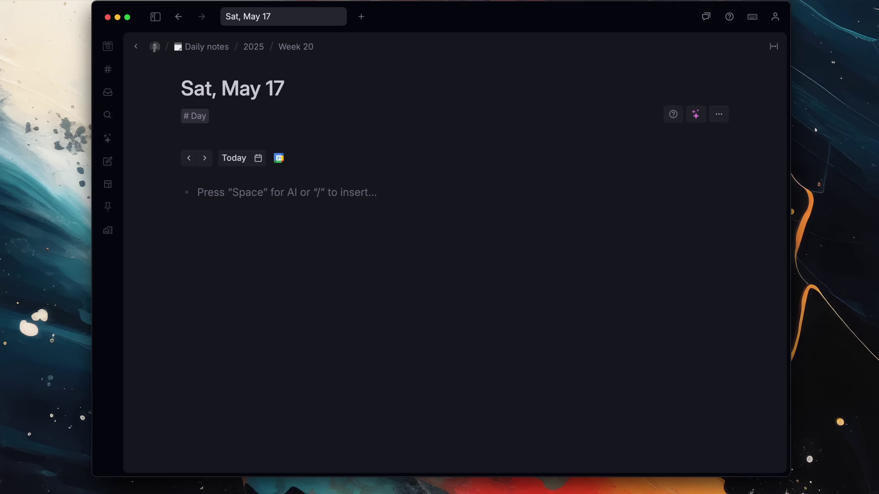
pyautogui.write('Favorite Cooking Techniques')
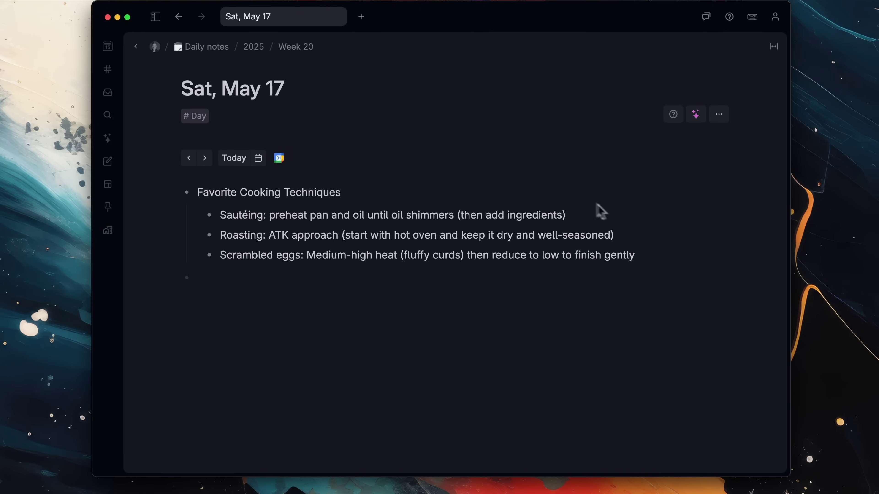
# Switch the Favorite Cooking Techniques list to Table view through the view options menu.
pyautogui.press('super+k')
pyautogui.write('view a')
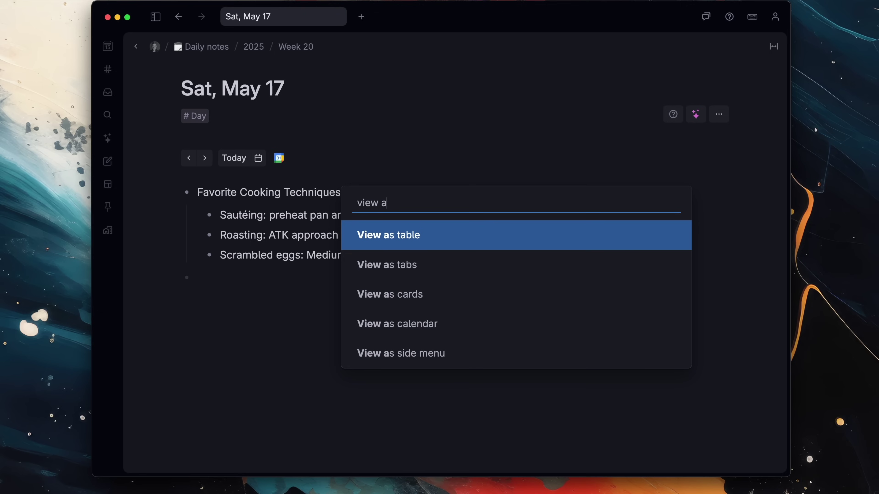
pyautogui.press('Down')
pyautogui.press('Down')
pyautogui.press('Down')
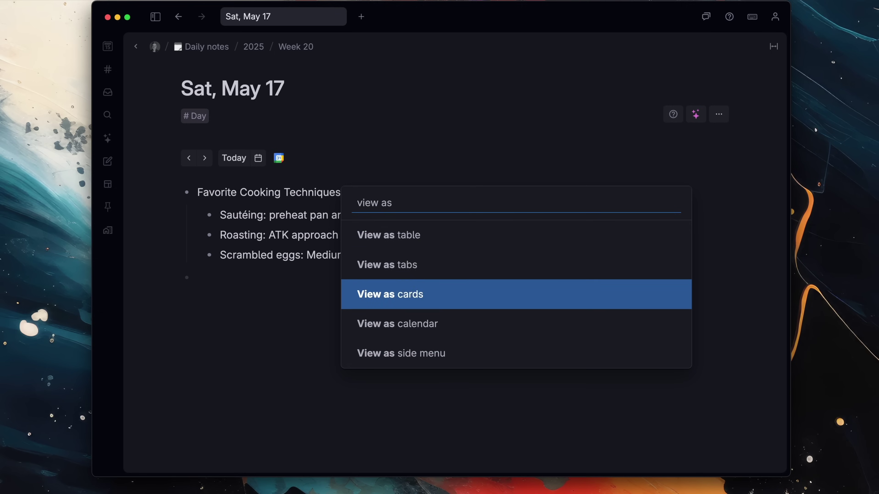
pyautogui.press('Up')
pyautogui.press('Up')
pyautogui.press('Up')
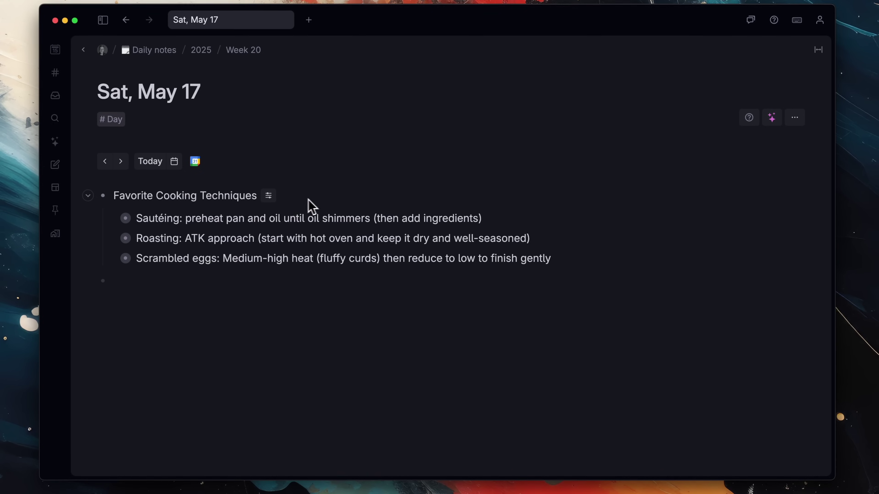
pyautogui.click(269, 196)
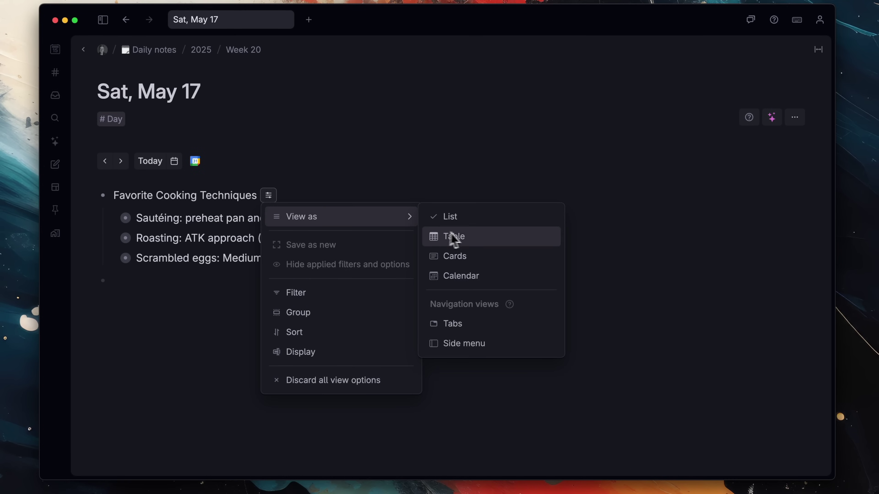
pyautogui.click(456, 237)
pyautogui.scroll(-12, 463, 242)
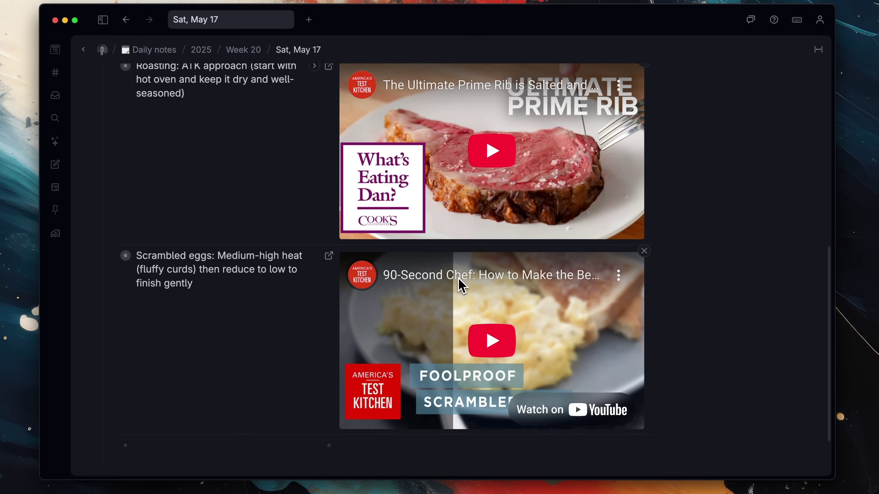
pyautogui.scroll(10, 461, 285)
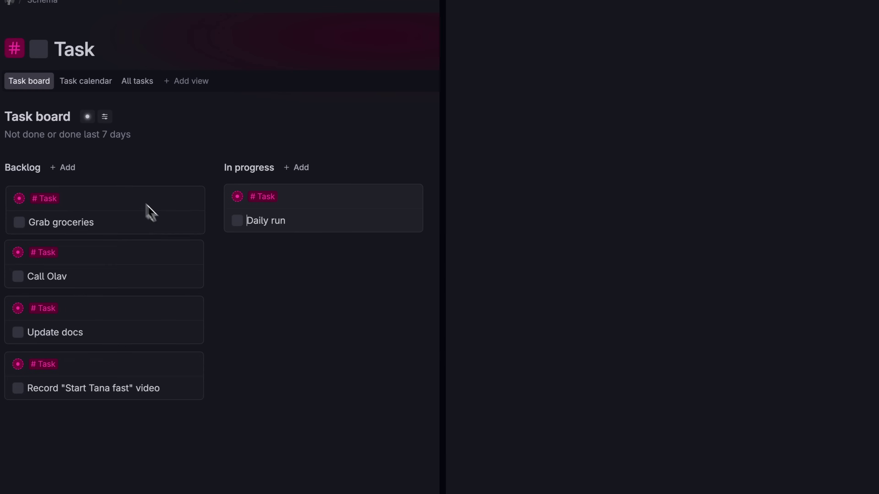
# Drag the Grab groceries card from the Backlog column into In progress.
pyautogui.moveTo(145, 204); pyautogui.dragTo(292, 254)
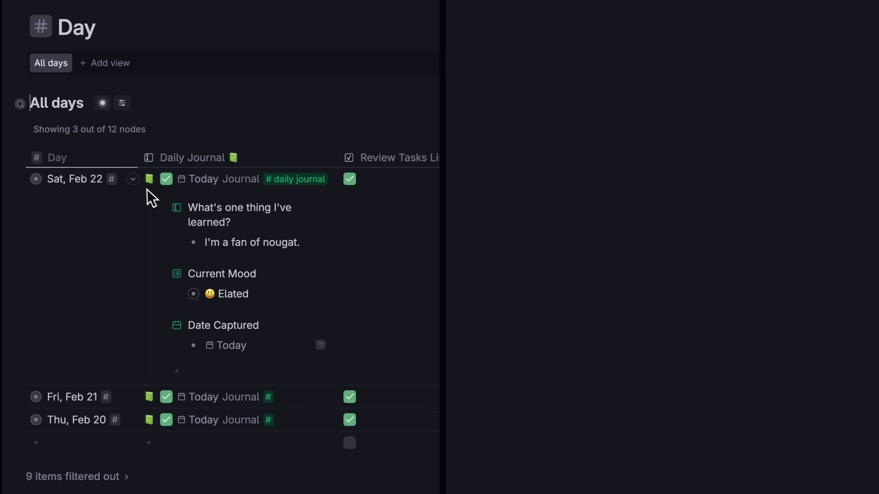